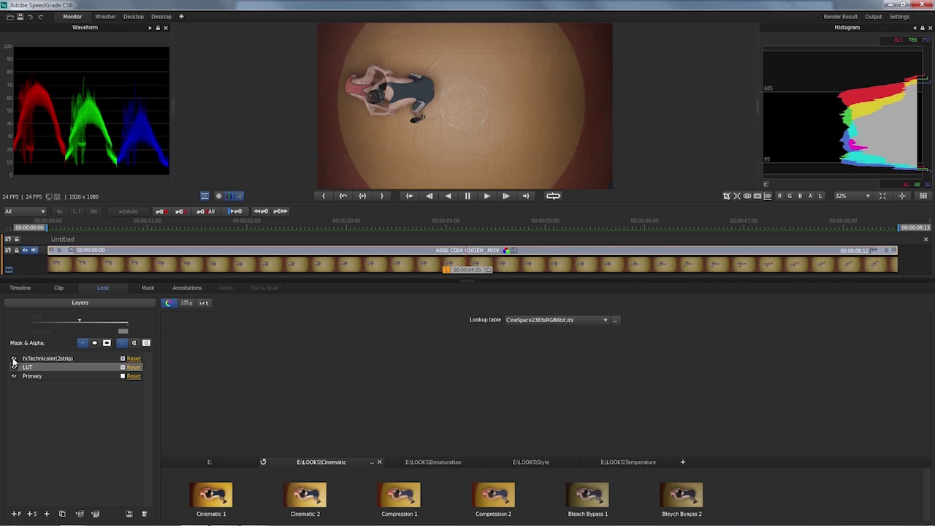
Toggle the Technicolor and LUT layers off and on to compare the grade
{"action": "left_click", "coordinate": [13, 359]}
{"action": "left_click", "coordinate": [14, 359]}
{"action": "left_click", "coordinate": [14, 368]}
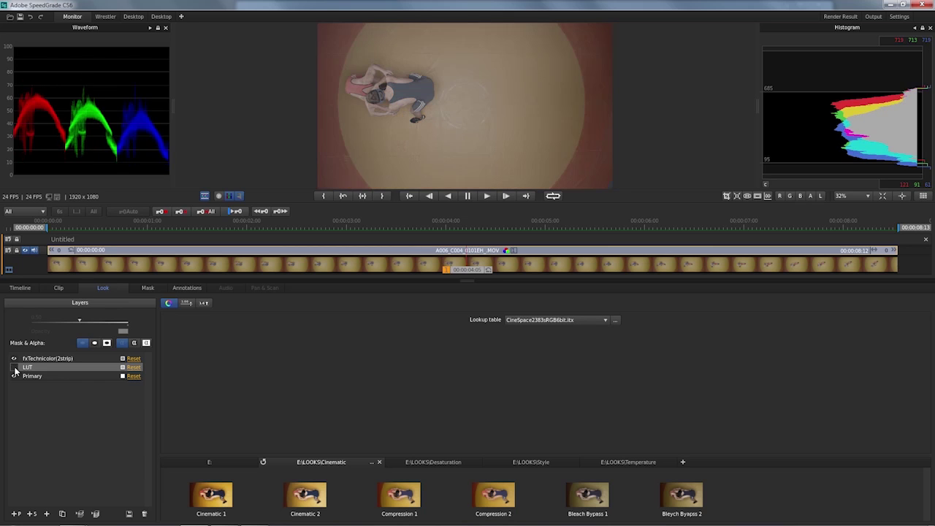
{"action": "left_click", "coordinate": [14, 368]}
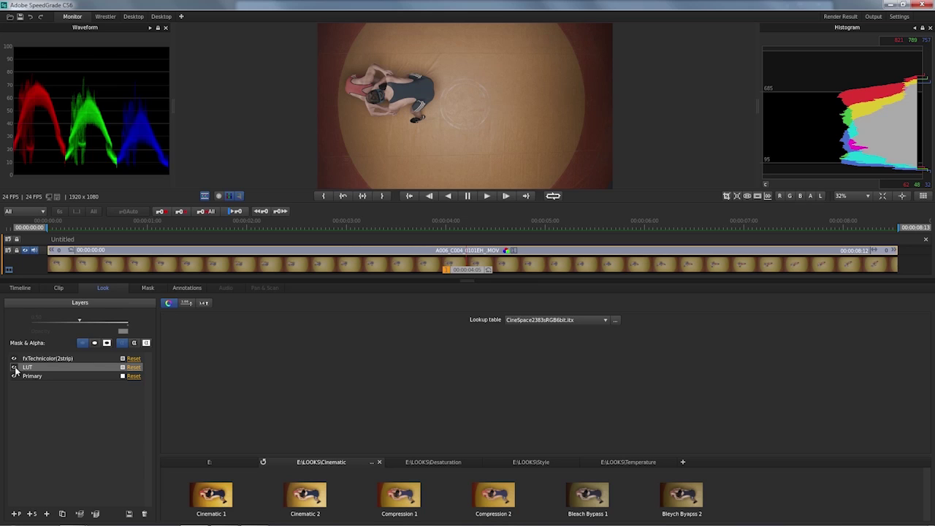
{"action": "left_click", "coordinate": [14, 368]}
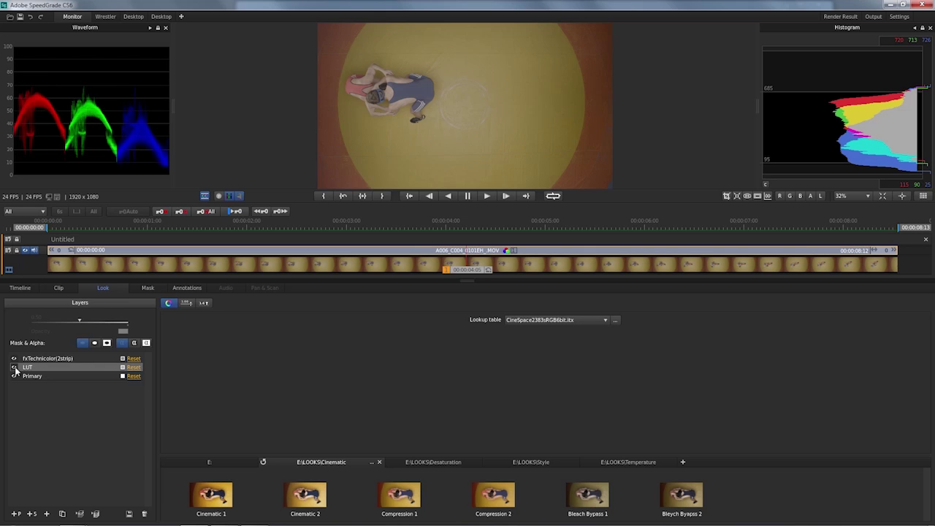
{"action": "left_click", "coordinate": [15, 370]}
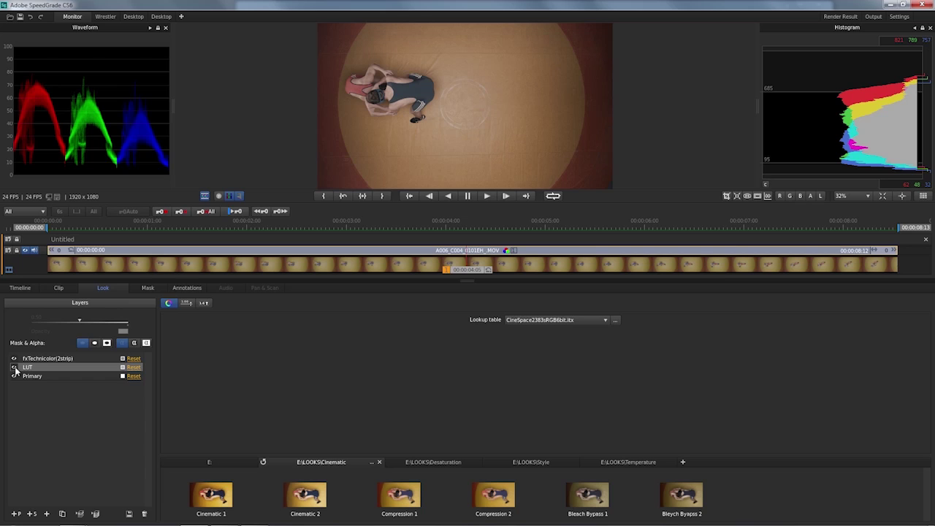
Add a secondary look layer and qualify the blue tones with the blue preset
{"action": "left_click", "coordinate": [36, 513]}
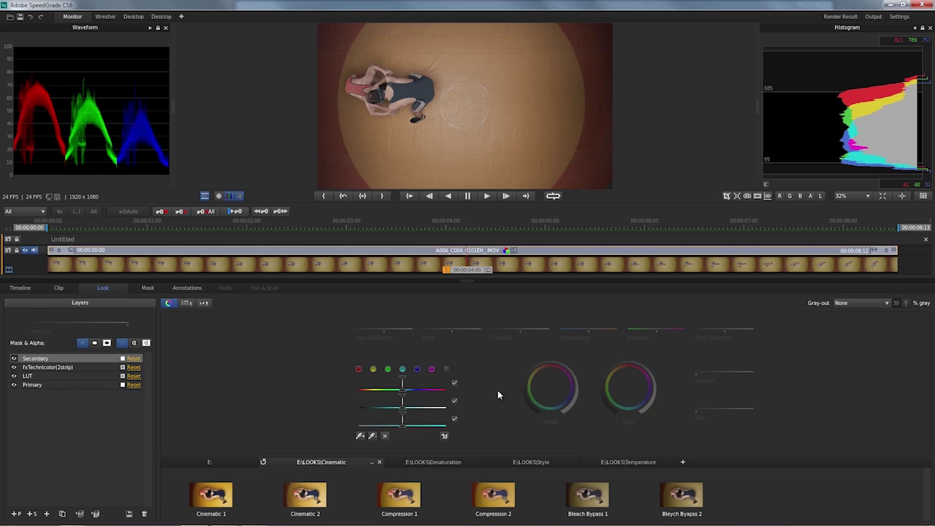
{"action": "left_click", "coordinate": [417, 370]}
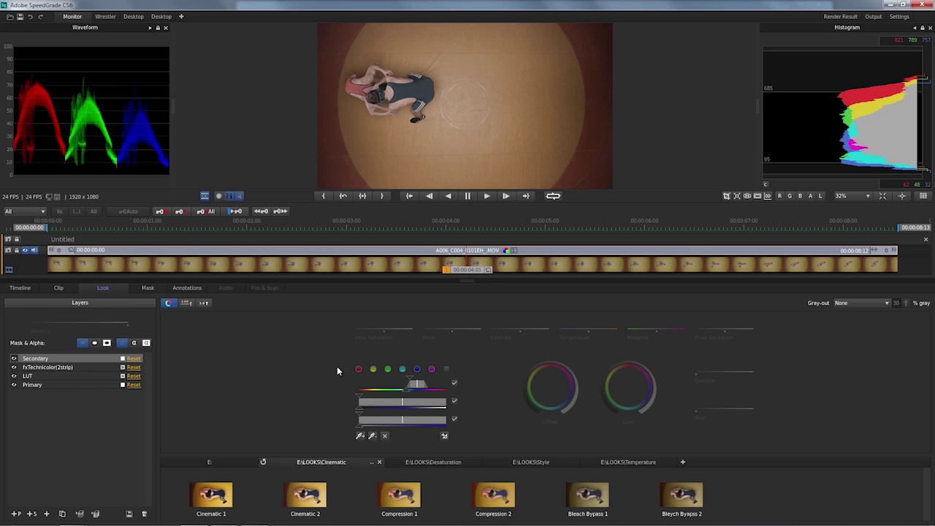
{"action": "left_click", "coordinate": [875, 303]}
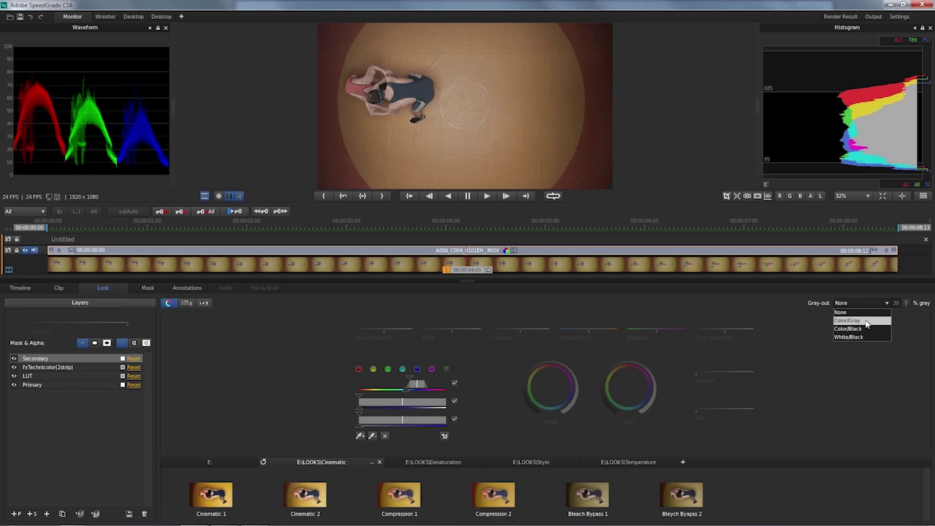
Show the key as Color/Gray and narrow the qualifier's saturation and luma ranges
{"action": "left_click", "coordinate": [866, 322]}
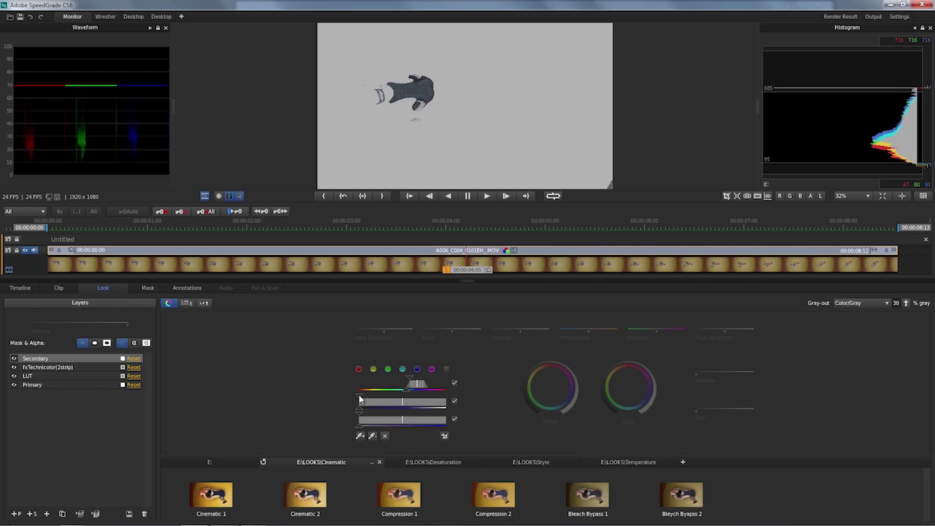
{"action": "left_click_drag", "start_coordinate": [359, 395], "coordinate": [389, 406]}
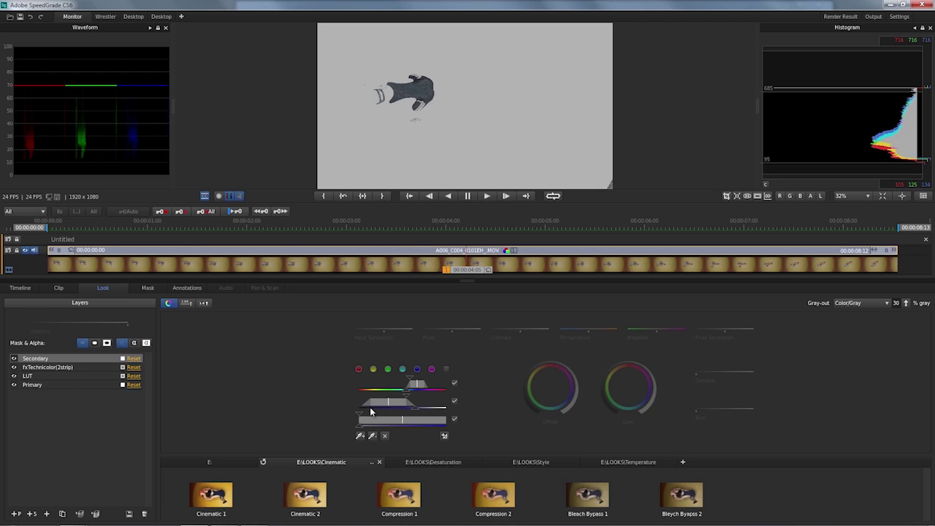
{"action": "mouse_move", "coordinate": [361, 417]}
{"action": "left_mouse_down"}
{"action": "mouse_move", "coordinate": [400, 416]}
{"action": "mouse_move", "coordinate": [376, 424]}
{"action": "left_mouse_up"}
Soften the matte by raising Blur and setting Denoise to 1.00
{"action": "key", "text": "f"}
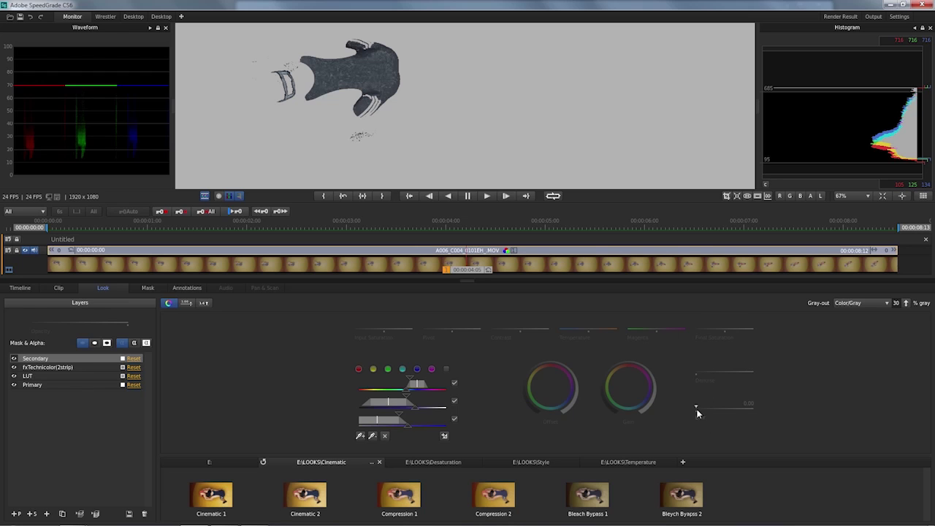
{"action": "mouse_move", "coordinate": [697, 409]}
{"action": "left_click_drag", "start_coordinate": [697, 409], "coordinate": [743, 408]}
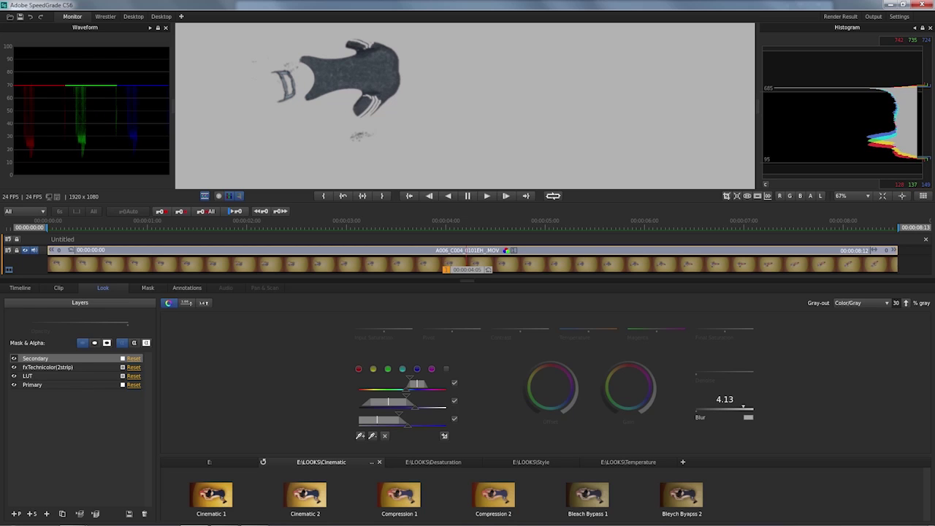
{"action": "mouse_move", "coordinate": [698, 371]}
{"action": "left_click_drag", "start_coordinate": [697, 371], "coordinate": [753, 371]}
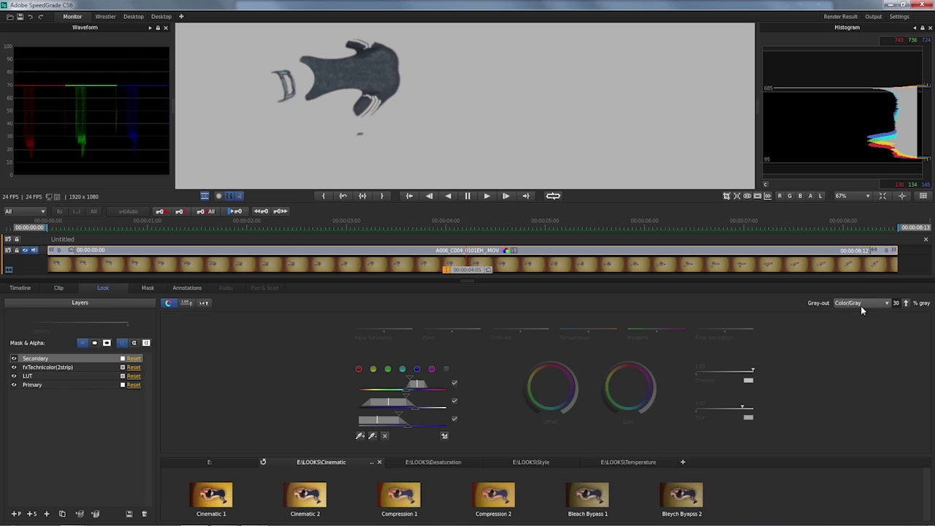
Set Gray-out to None, cool Temperature to about -0.37 and push Offset toward blue
{"action": "left_click", "coordinate": [861, 305]}
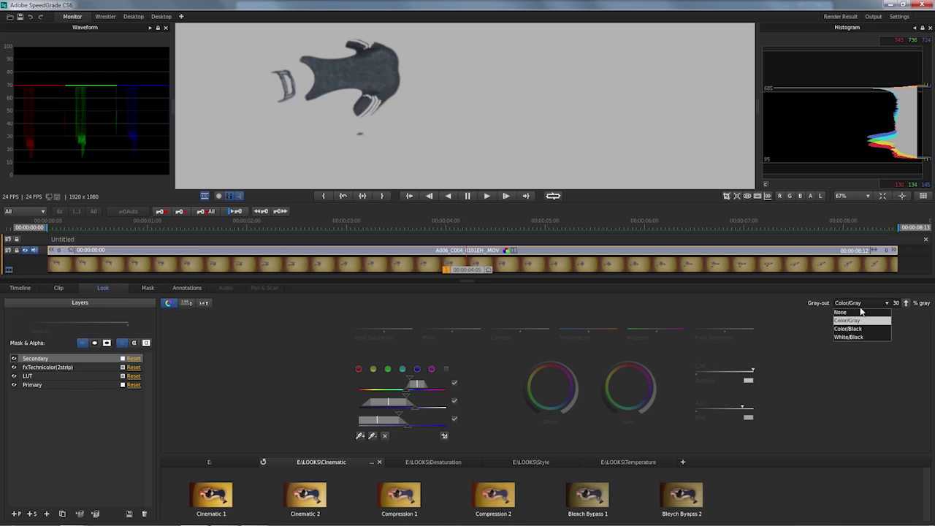
{"action": "left_click", "coordinate": [857, 312]}
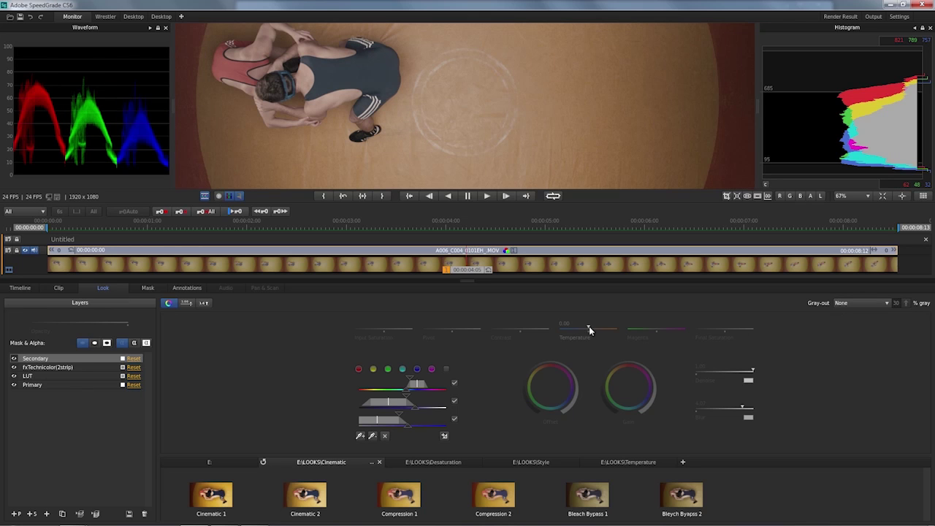
{"action": "left_click_drag", "start_coordinate": [588, 329], "coordinate": [575, 329]}
{"action": "left_click_drag", "start_coordinate": [575, 329], "coordinate": [575, 329]}
{"action": "left_click_drag", "start_coordinate": [551, 391], "coordinate": [550, 388]}
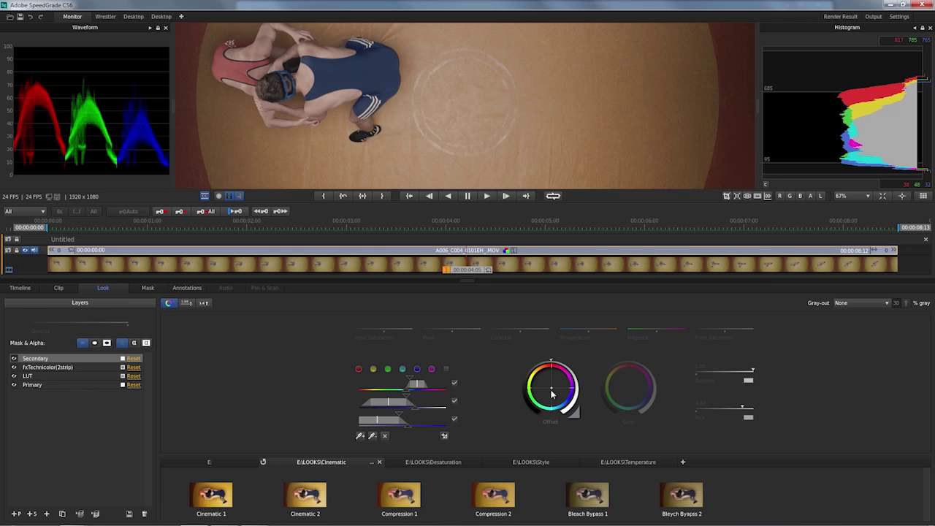
{"action": "key", "text": "minus"}
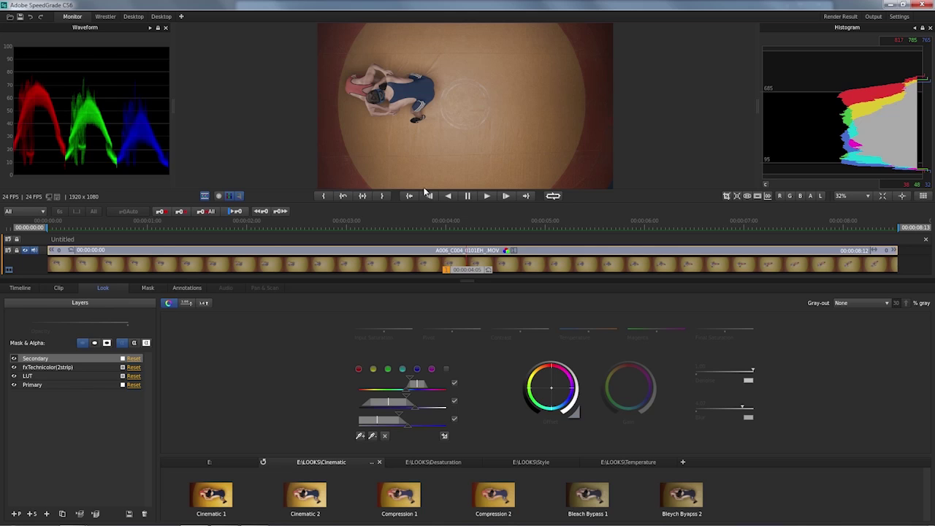
Add a second secondary layer qualifying red tones under Color/Gray, trying yellow and green hues
{"action": "left_click", "coordinate": [32, 516]}
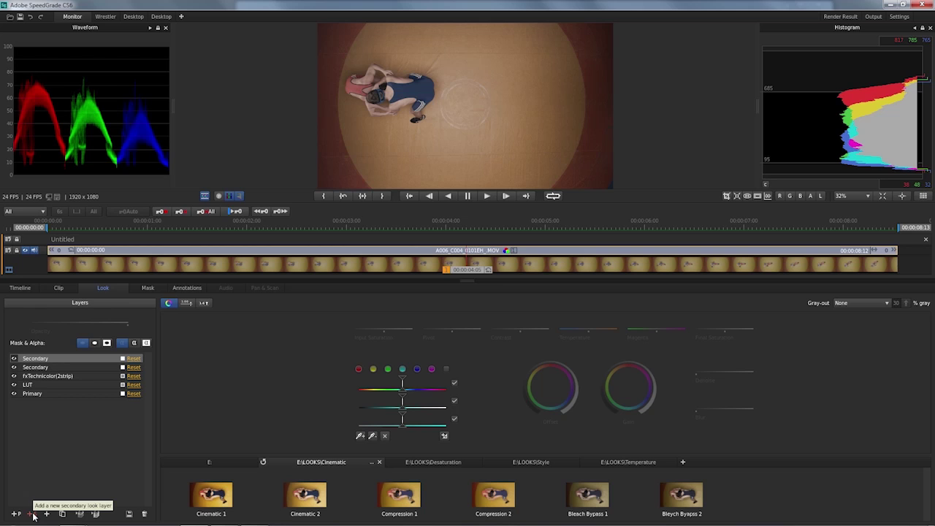
{"action": "left_click", "coordinate": [359, 369]}
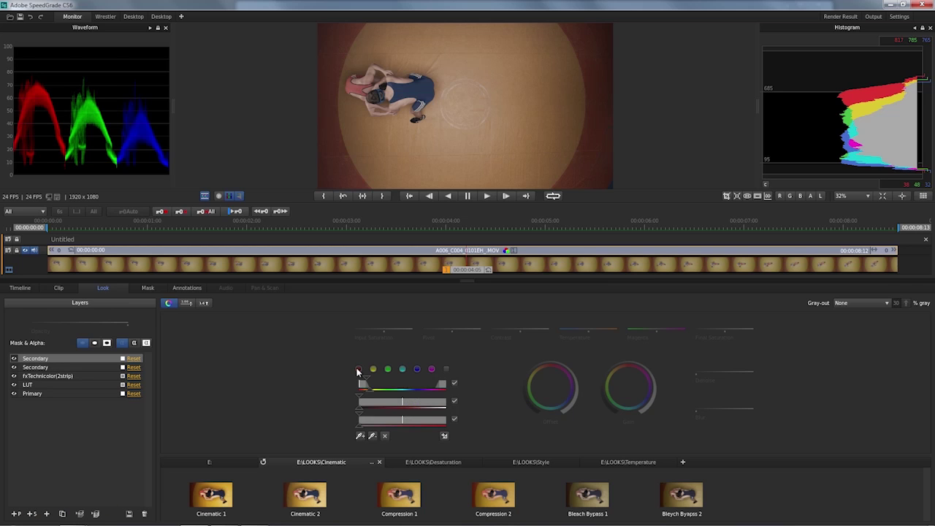
{"action": "left_click", "coordinate": [878, 301]}
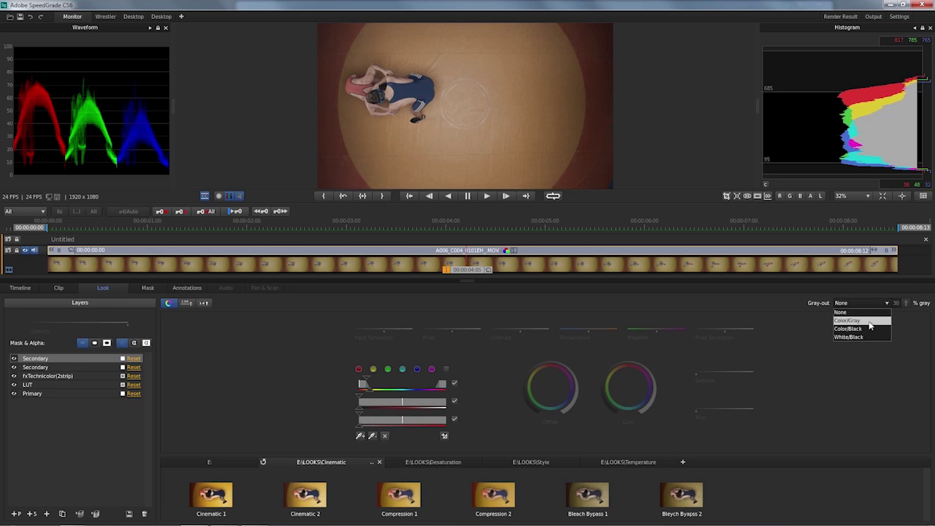
{"action": "left_click", "coordinate": [868, 320]}
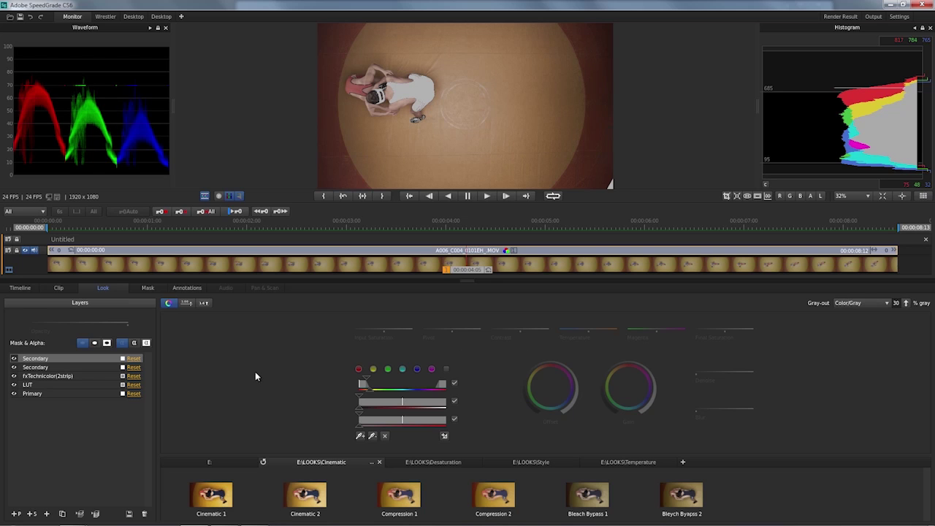
{"action": "left_click", "coordinate": [372, 369]}
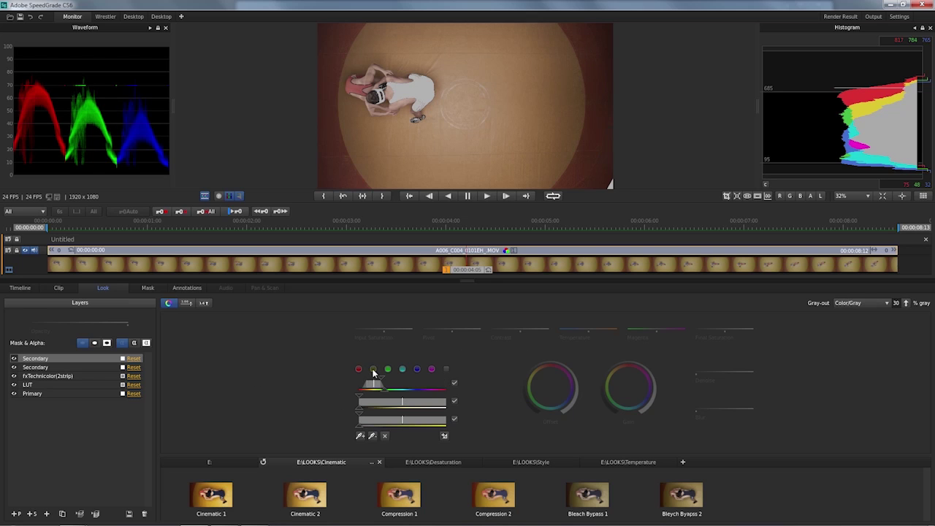
{"action": "left_click", "coordinate": [388, 369]}
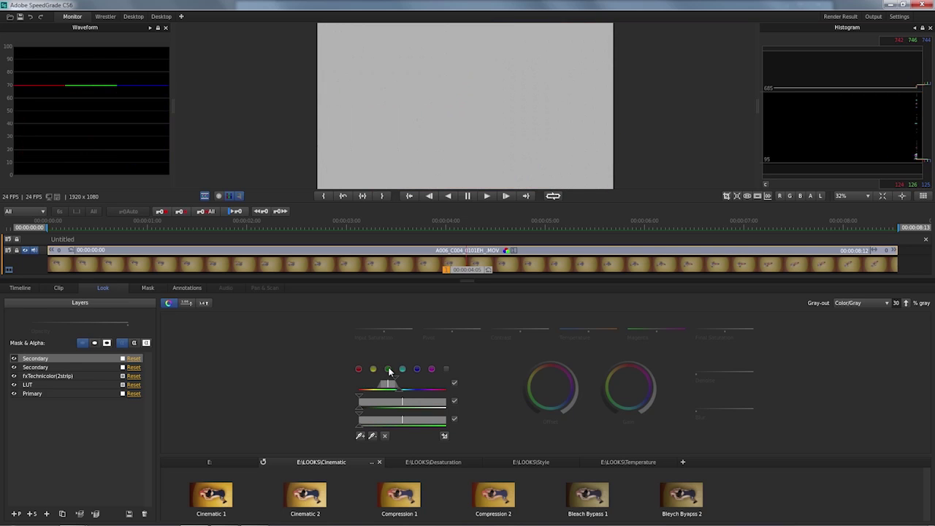
{"action": "left_click", "coordinate": [373, 369]}
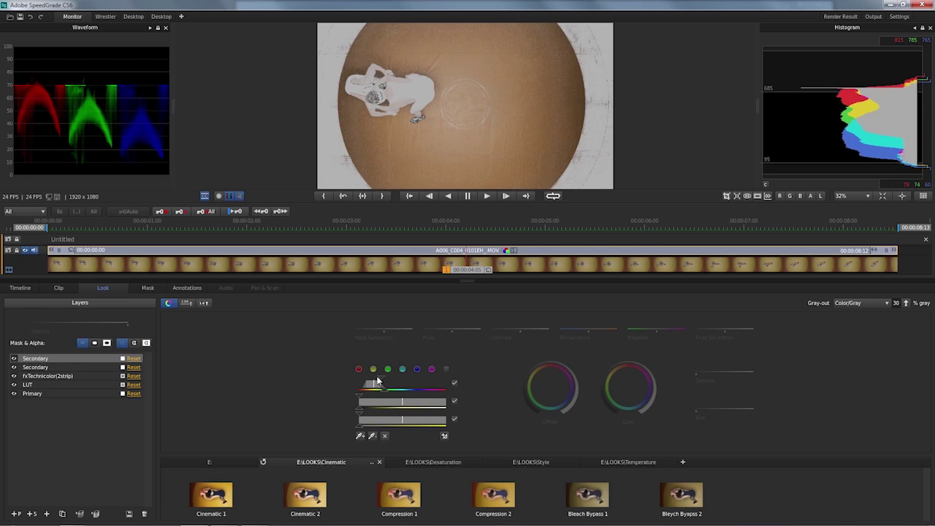
{"action": "left_click_drag", "start_coordinate": [379, 381], "coordinate": [384, 377]}
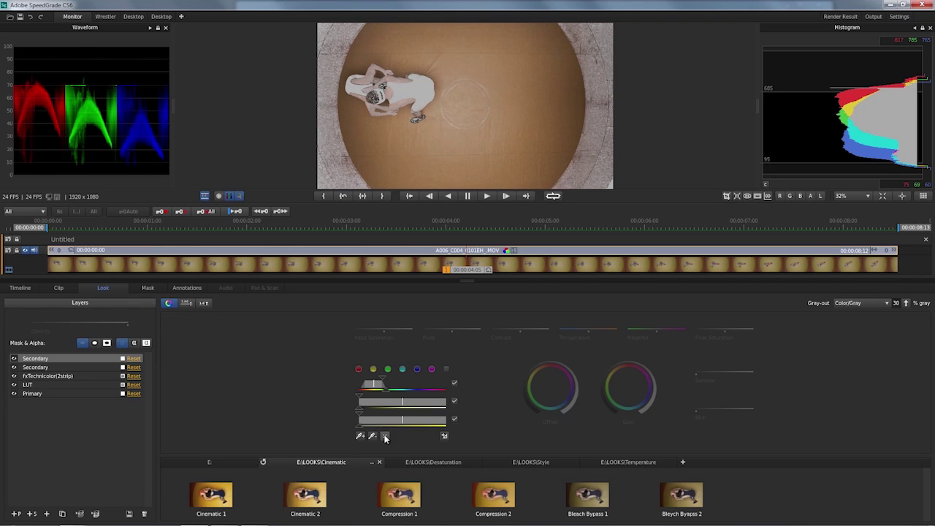
Reset the qualifier, set Gray-out to None, and sample the wrestler's singlet with the eyedropper
{"action": "left_click", "coordinate": [360, 436]}
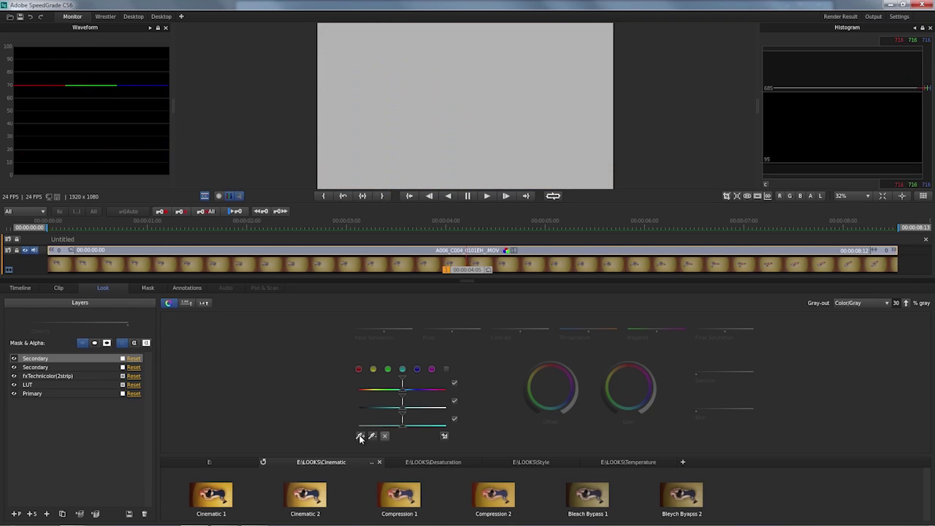
{"action": "left_click", "coordinate": [871, 305]}
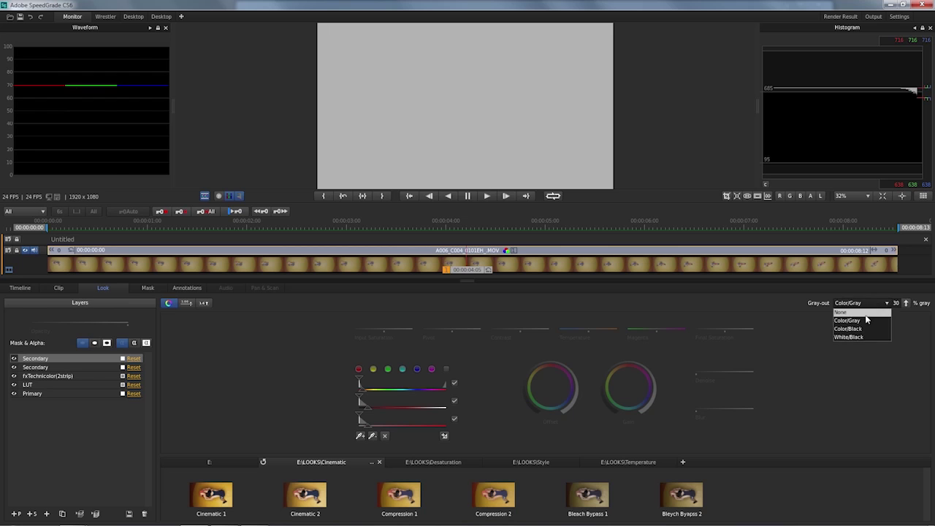
{"action": "left_click", "coordinate": [867, 317]}
{"action": "left_click", "coordinate": [360, 437]}
{"action": "mouse_move", "coordinate": [351, 86]}
{"action": "left_mouse_down"}
{"action": "mouse_move", "coordinate": [349, 78]}
{"action": "mouse_move", "coordinate": [354, 87]}
{"action": "left_mouse_up"}
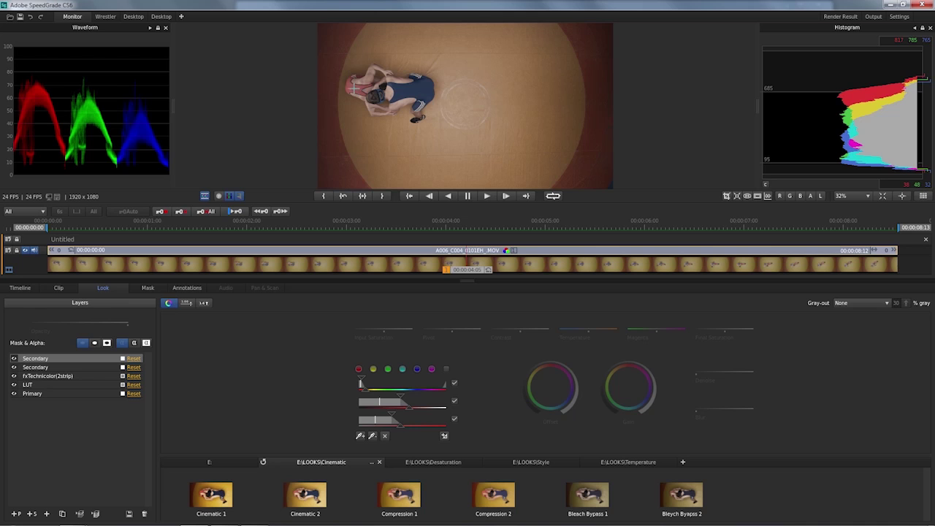
Set Gray-out to Color/Gray and narrow the saturation range to isolate the red singlet
{"action": "left_click", "coordinate": [873, 303]}
{"action": "left_click", "coordinate": [870, 321]}
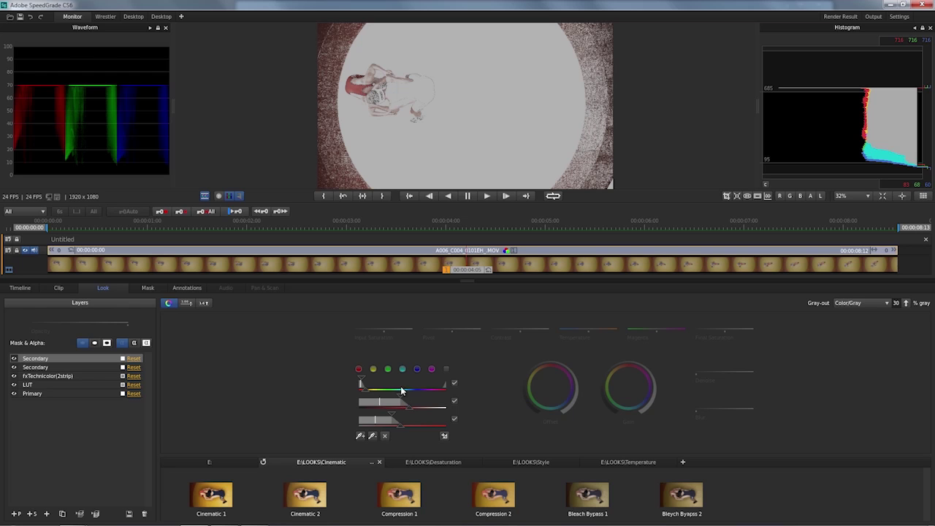
{"action": "mouse_move", "coordinate": [401, 395]}
{"action": "left_mouse_down"}
{"action": "mouse_move", "coordinate": [373, 400]}
{"action": "mouse_move", "coordinate": [422, 403]}
{"action": "mouse_move", "coordinate": [404, 405]}
{"action": "left_mouse_up"}
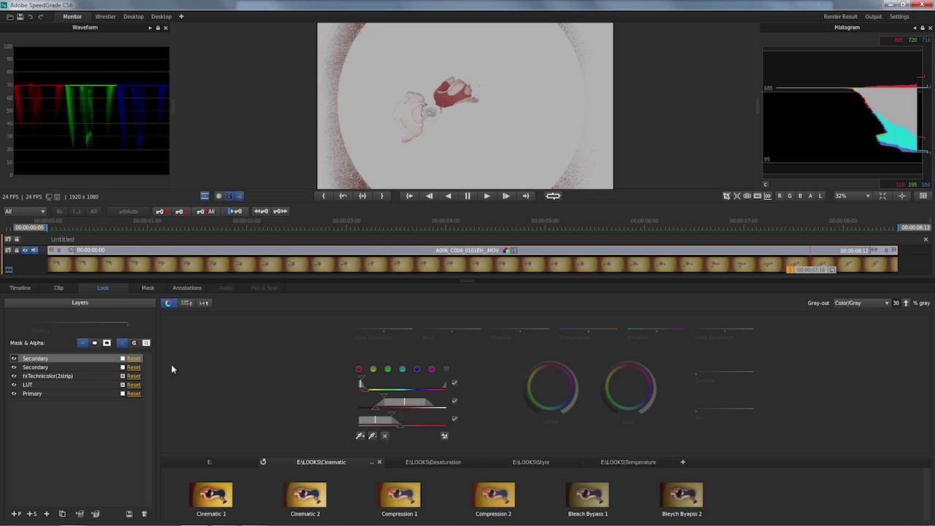
Apply a circle mask, enlarge it over the mat circle and shift it slightly left
{"action": "left_click", "coordinate": [152, 288]}
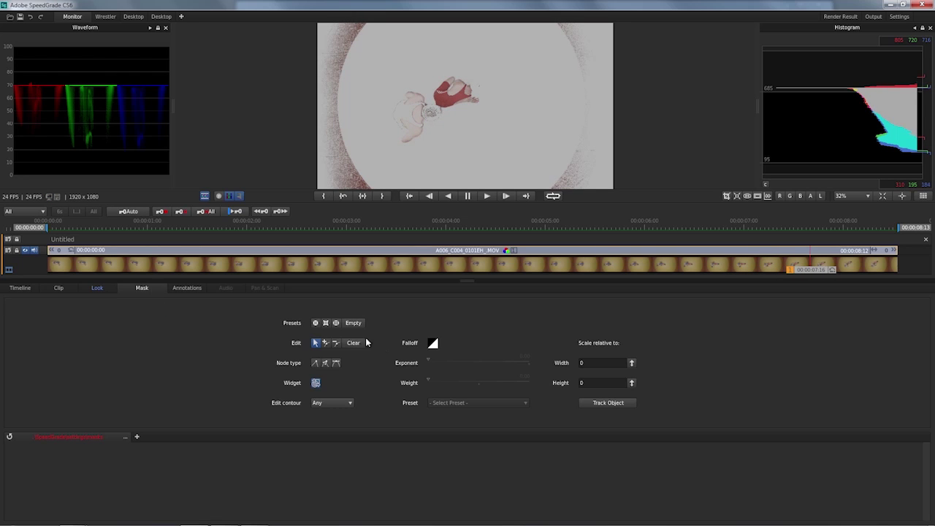
{"action": "left_click", "coordinate": [336, 324]}
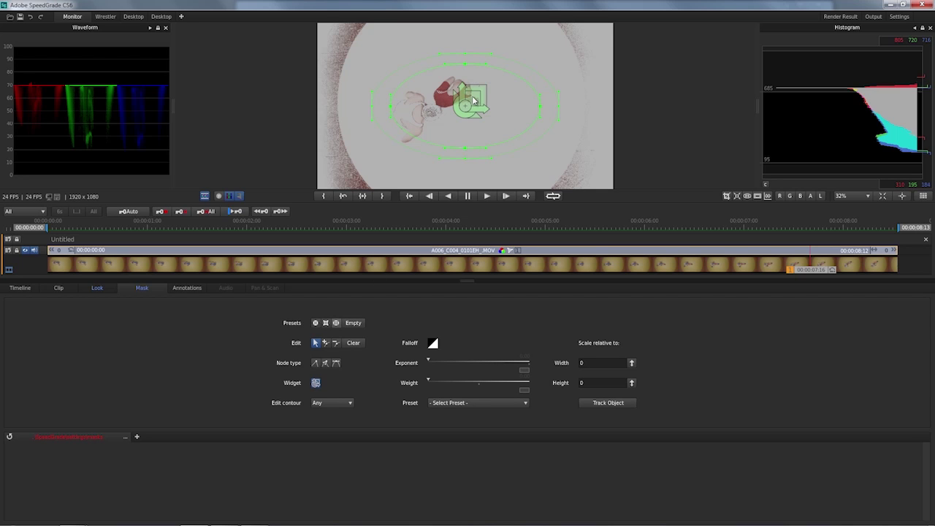
{"action": "left_click_drag", "start_coordinate": [475, 99], "coordinate": [476, 91]}
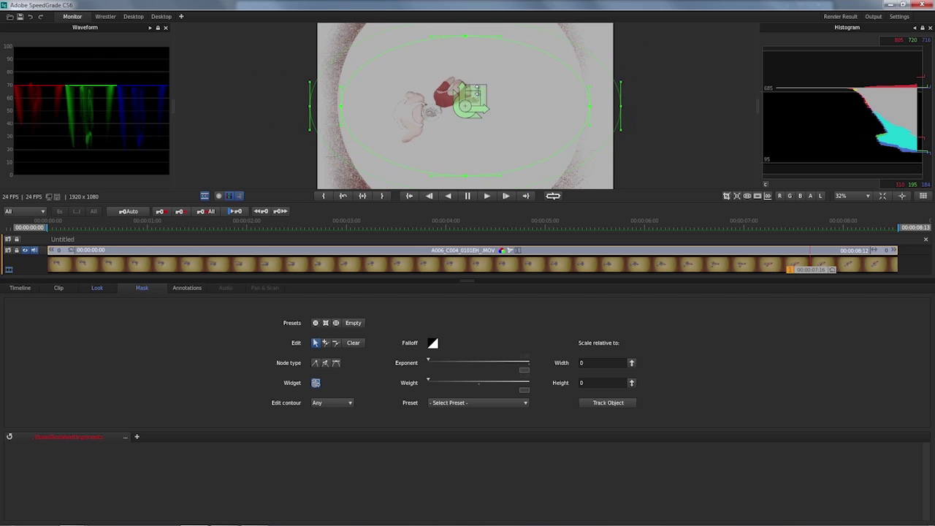
{"action": "left_click", "coordinate": [316, 324]}
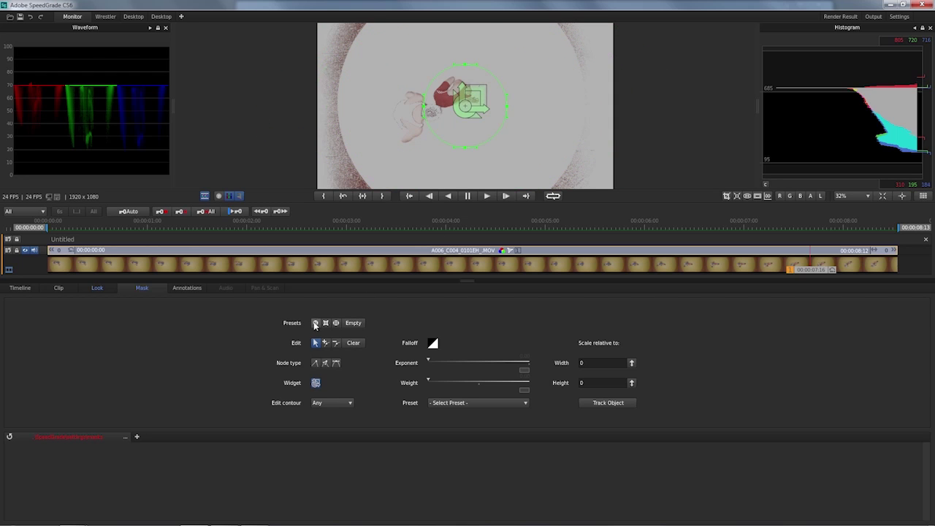
{"action": "left_click_drag", "start_coordinate": [471, 103], "coordinate": [507, 78]}
{"action": "mouse_move", "coordinate": [469, 111]}
{"action": "left_mouse_down"}
{"action": "mouse_move", "coordinate": [457, 108]}
{"action": "mouse_move", "coordinate": [462, 98]}
{"action": "left_mouse_up"}
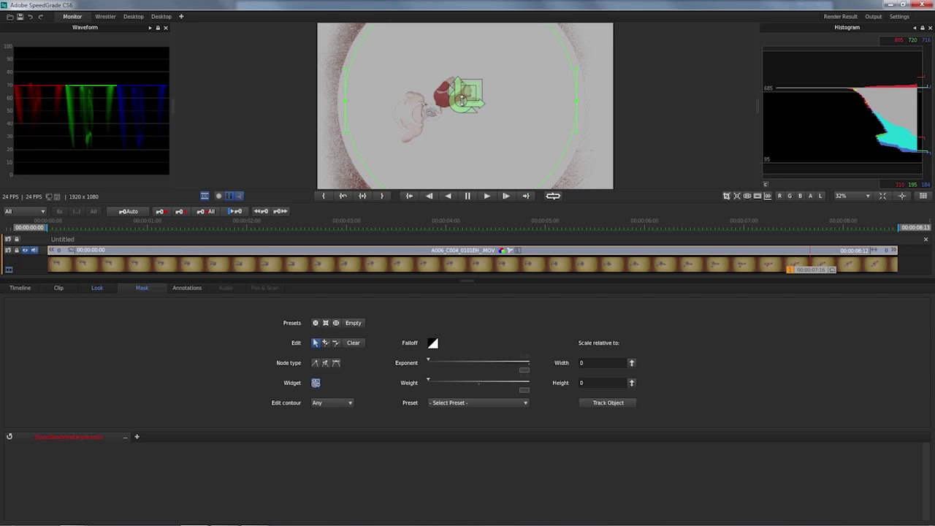
{"action": "left_click", "coordinate": [100, 288]}
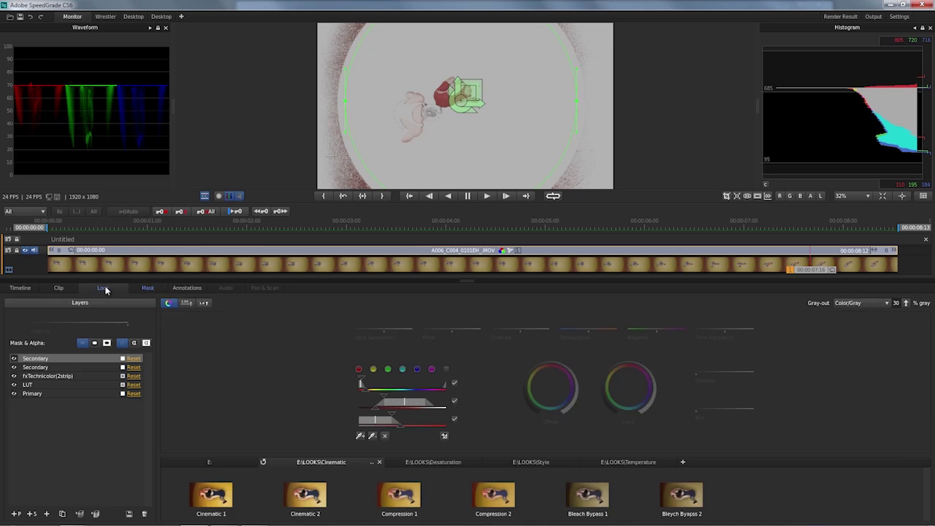
Restrict the secondary to inside the mask and tighten the saturation and luma ranges
{"action": "left_click", "coordinate": [96, 343]}
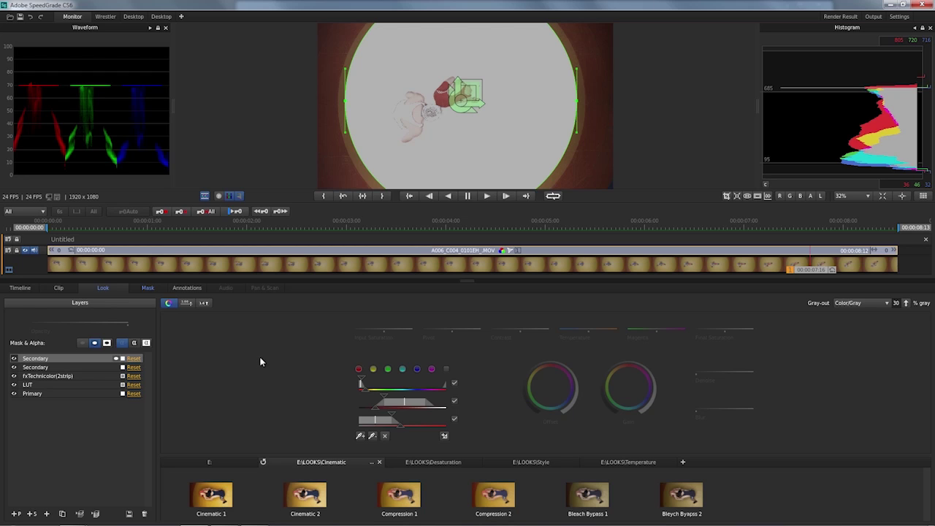
{"action": "left_click", "coordinate": [294, 265]}
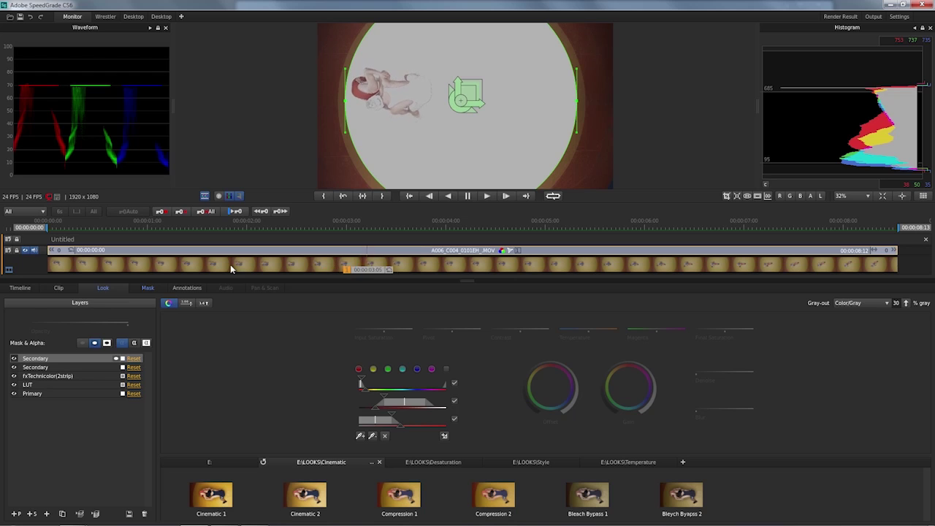
{"action": "mouse_move", "coordinate": [393, 398]}
{"action": "left_mouse_down"}
{"action": "mouse_move", "coordinate": [409, 402]}
{"action": "mouse_move", "coordinate": [383, 403]}
{"action": "mouse_move", "coordinate": [406, 407]}
{"action": "left_mouse_up"}
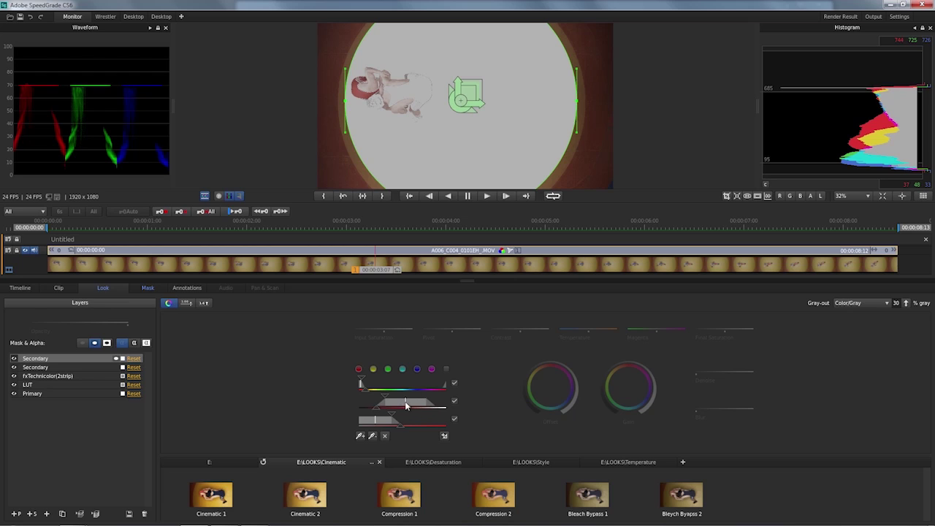
{"action": "mouse_move", "coordinate": [391, 417]}
{"action": "left_mouse_down"}
{"action": "mouse_move", "coordinate": [393, 402]}
{"action": "mouse_move", "coordinate": [395, 422]}
{"action": "left_mouse_up"}
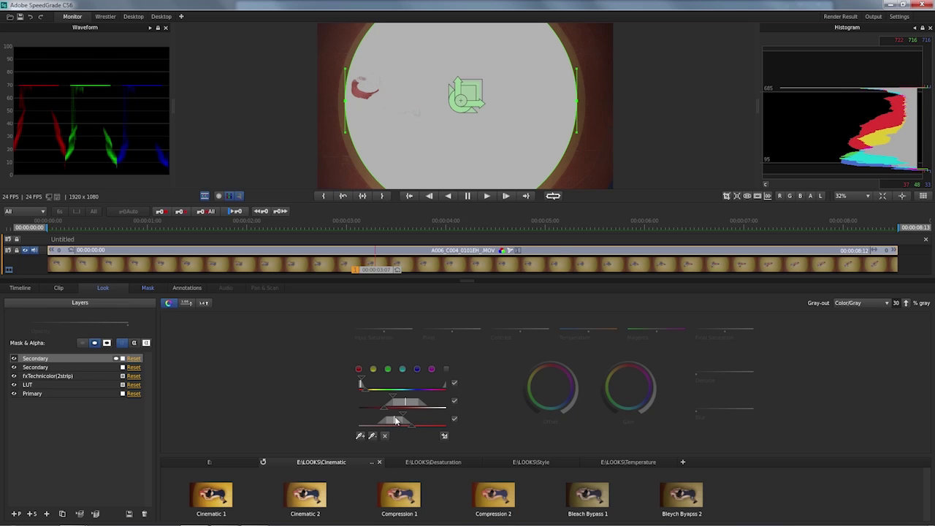
Set the selection Blur to 3.06 and lower Denoise to 0.27
{"action": "mouse_move", "coordinate": [700, 411]}
{"action": "left_click_drag", "start_coordinate": [700, 407], "coordinate": [732, 406]}
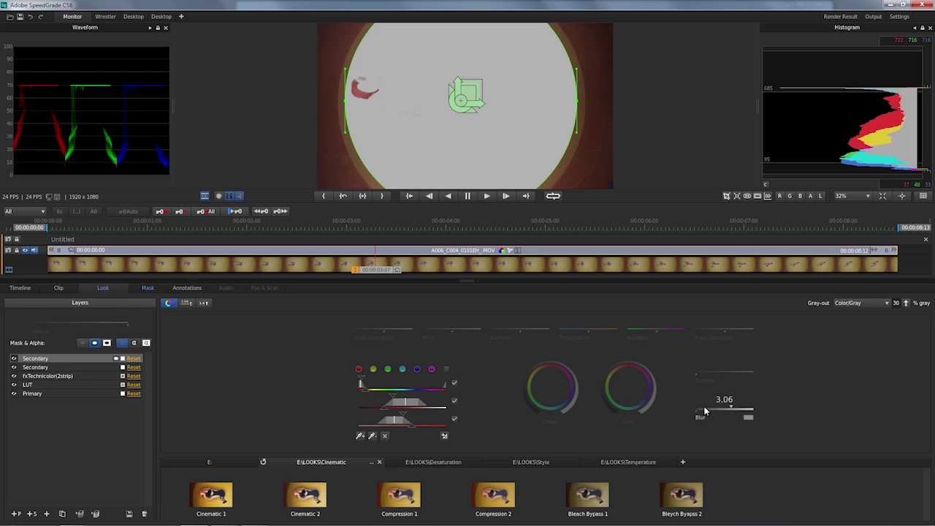
{"action": "left_click_drag", "start_coordinate": [699, 373], "coordinate": [722, 373]}
Set Gray-out to None and raise the singlet's Input Saturation to 1.35
{"action": "mouse_move", "coordinate": [562, 338]}
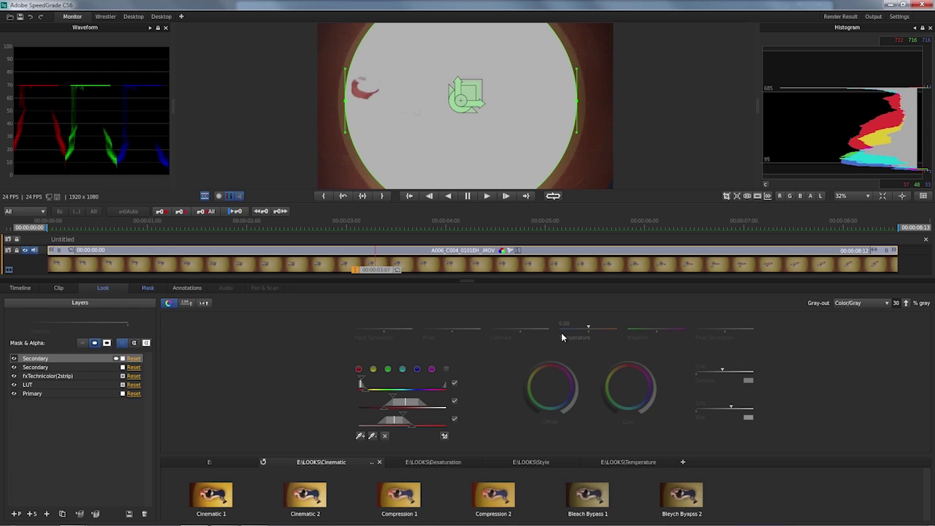
{"action": "left_click", "coordinate": [877, 304]}
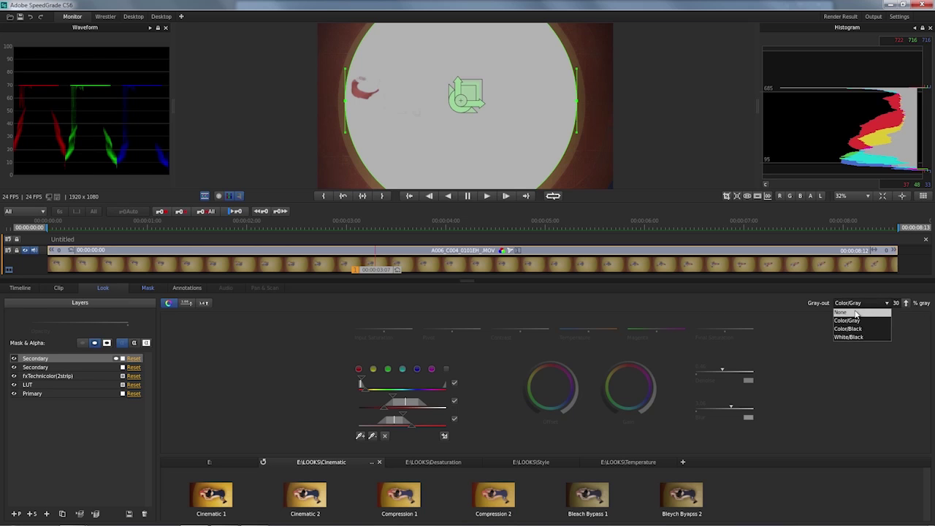
{"action": "left_click", "coordinate": [857, 313]}
{"action": "mouse_move", "coordinate": [383, 331]}
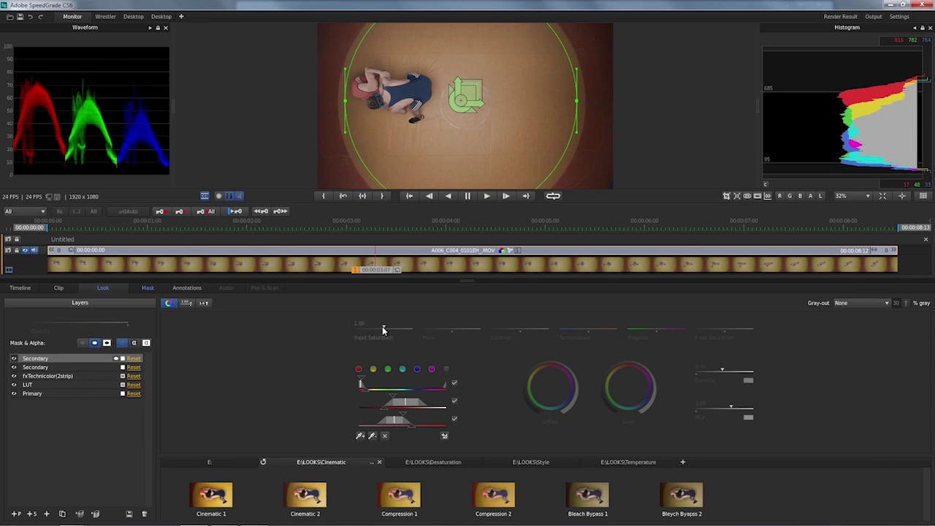
{"action": "left_click_drag", "start_coordinate": [383, 327], "coordinate": [393, 327]}
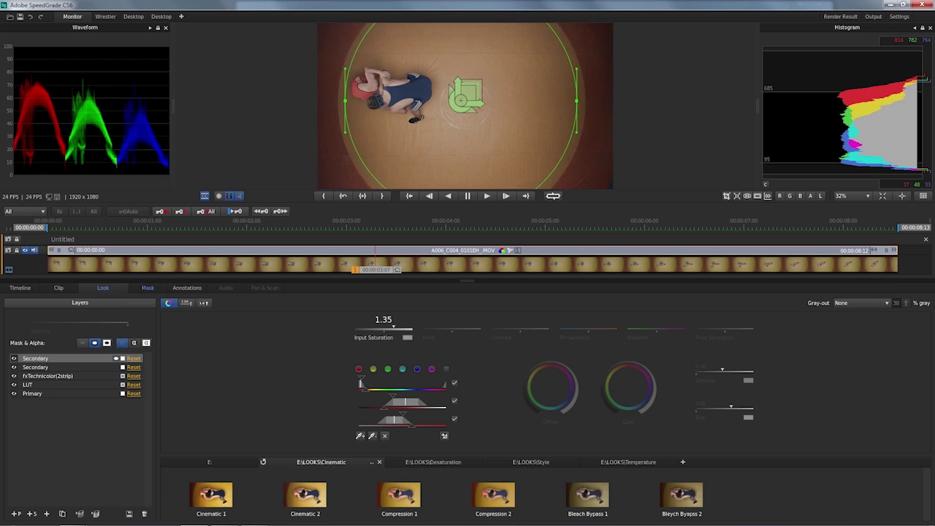